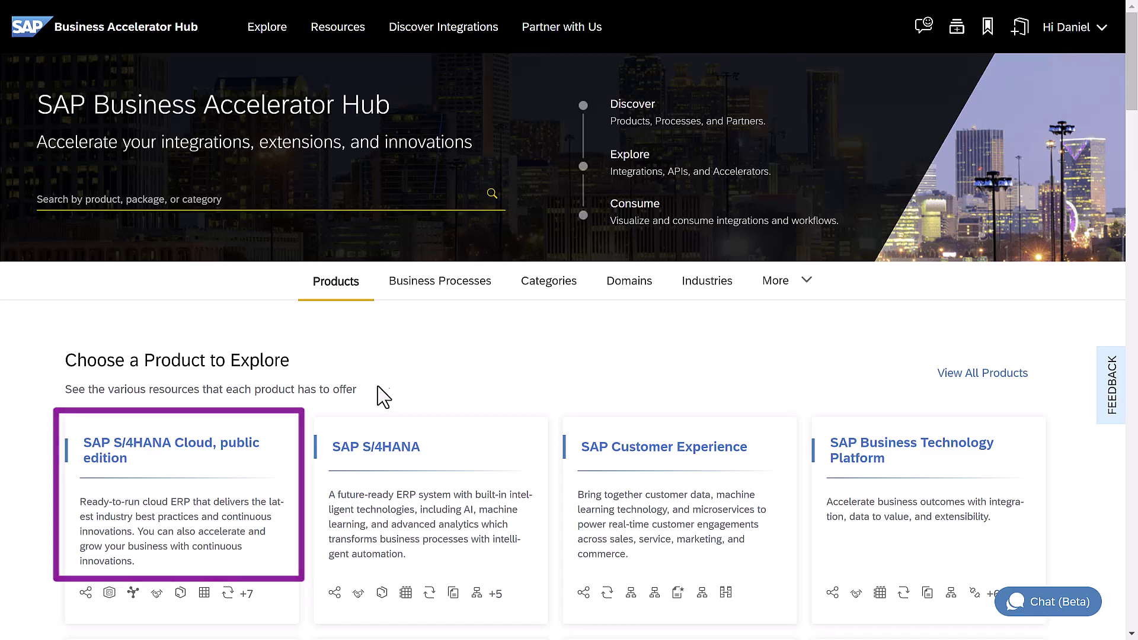
Search all SAP S/4HANA Cloud, public edition APIs for 'business partners'
left_click(276, 445)
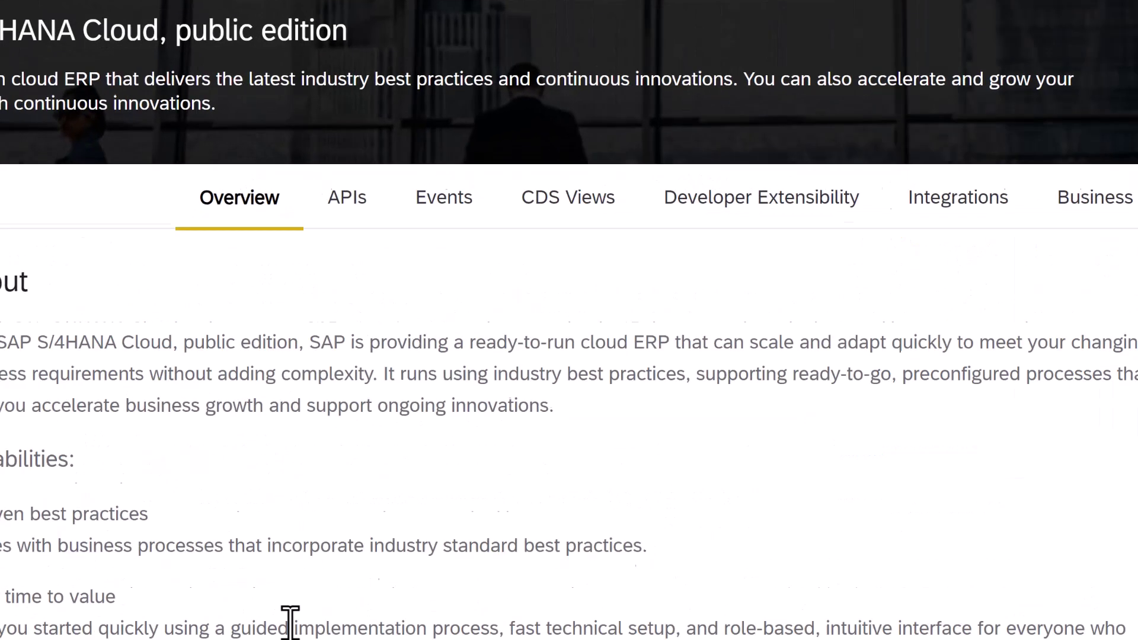
left_click(313, 171)
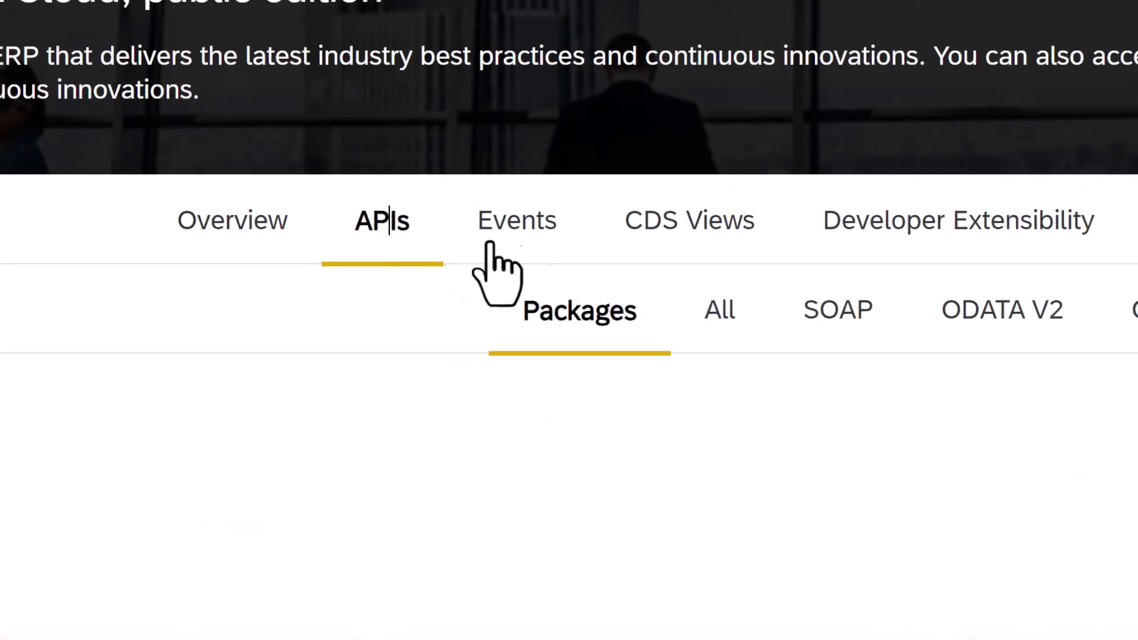
left_click(721, 312)
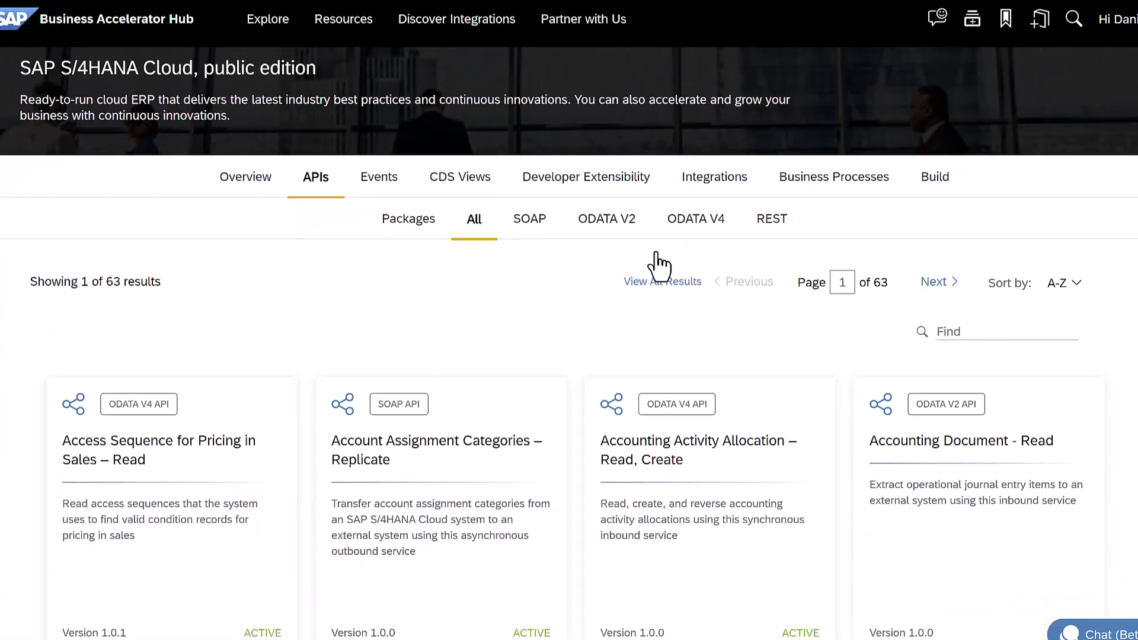
left_click(1021, 322)
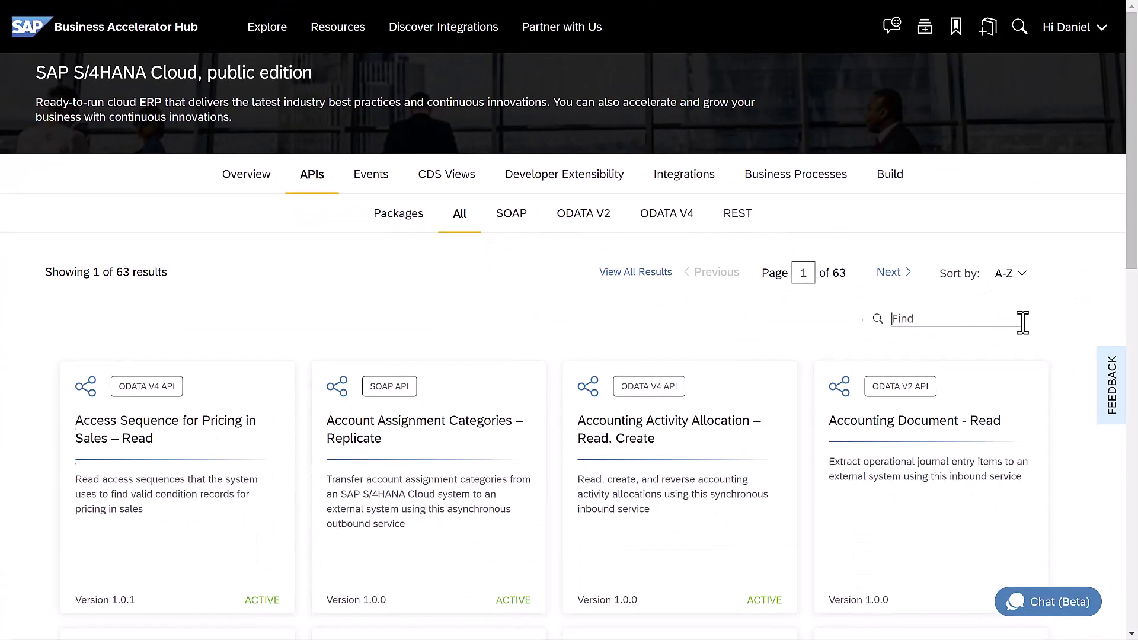
type("business partners")
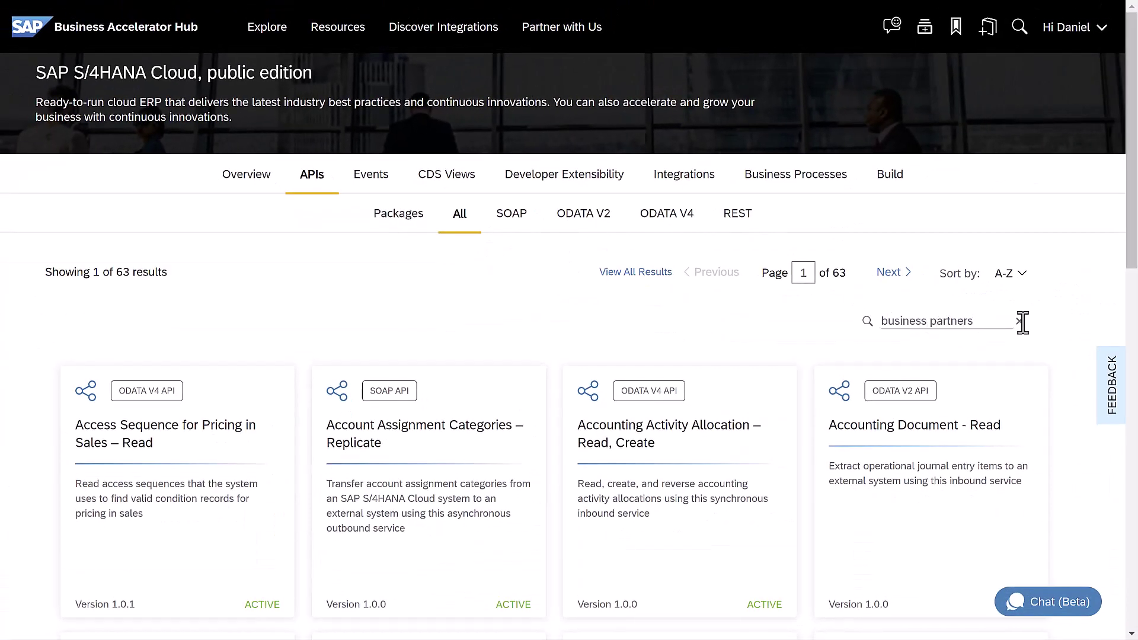
key("Return")
Copy the Business Partner (A2X) sandbox API key and view its API Reference
left_click(223, 388)
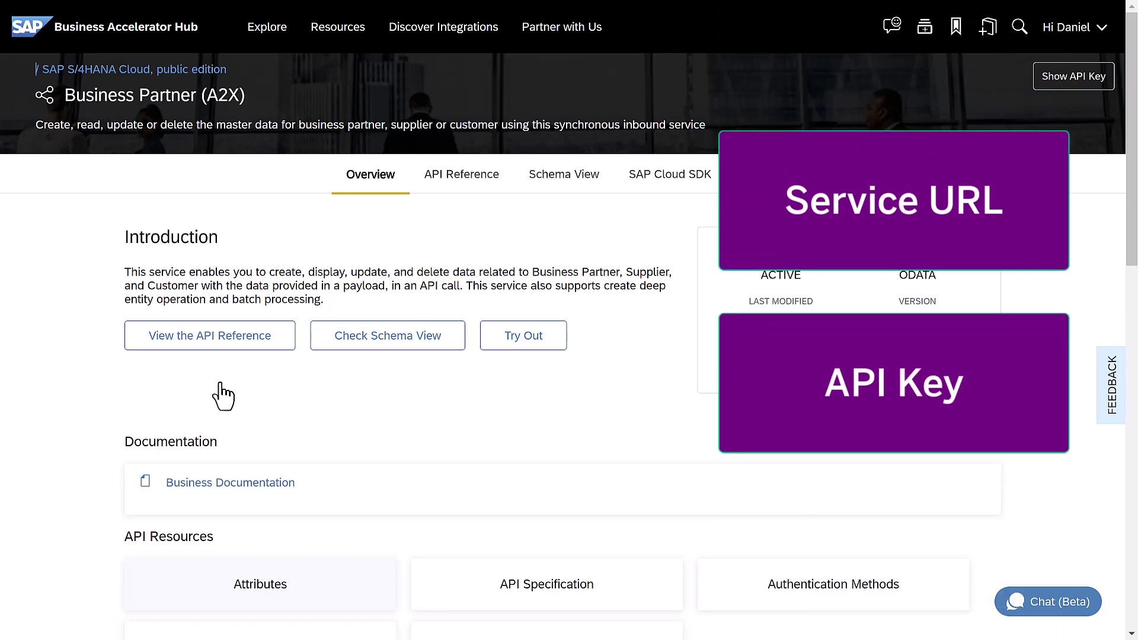
scroll(224, 395, "down", 1)
scroll(226, 397, "down", 2)
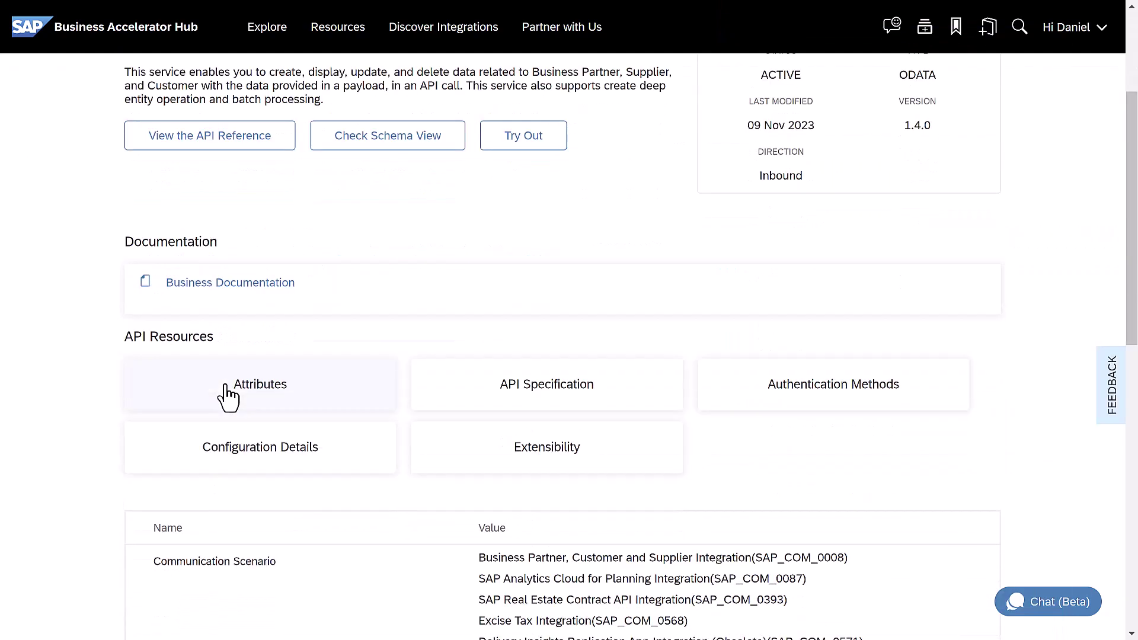
left_click(240, 416)
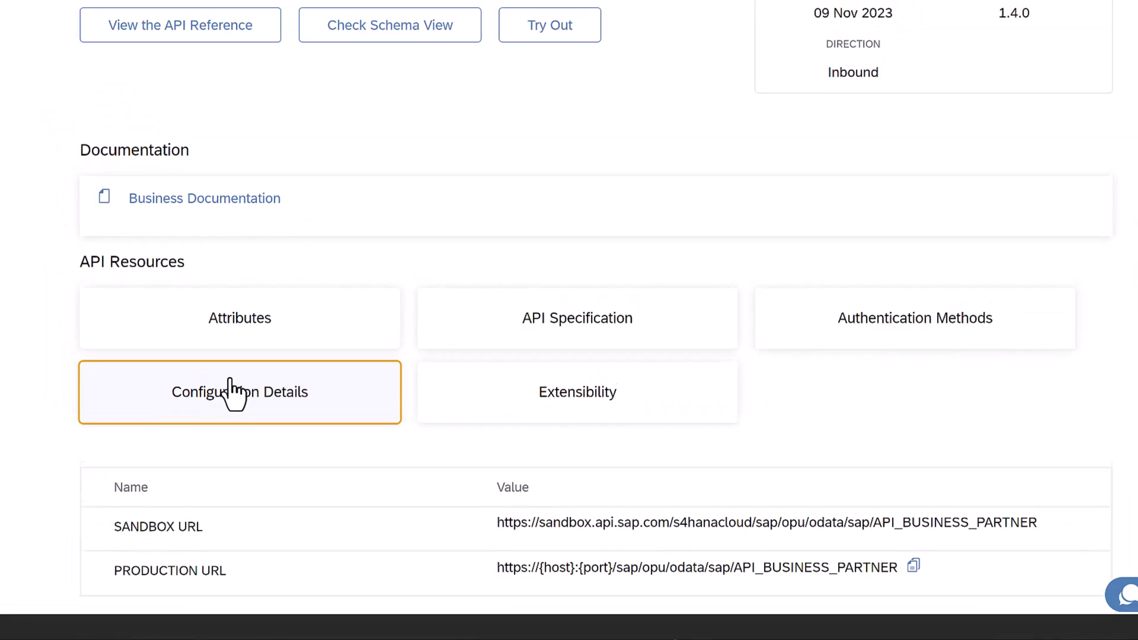
scroll(234, 394, "up", 3)
scroll(245, 409, "up", 3)
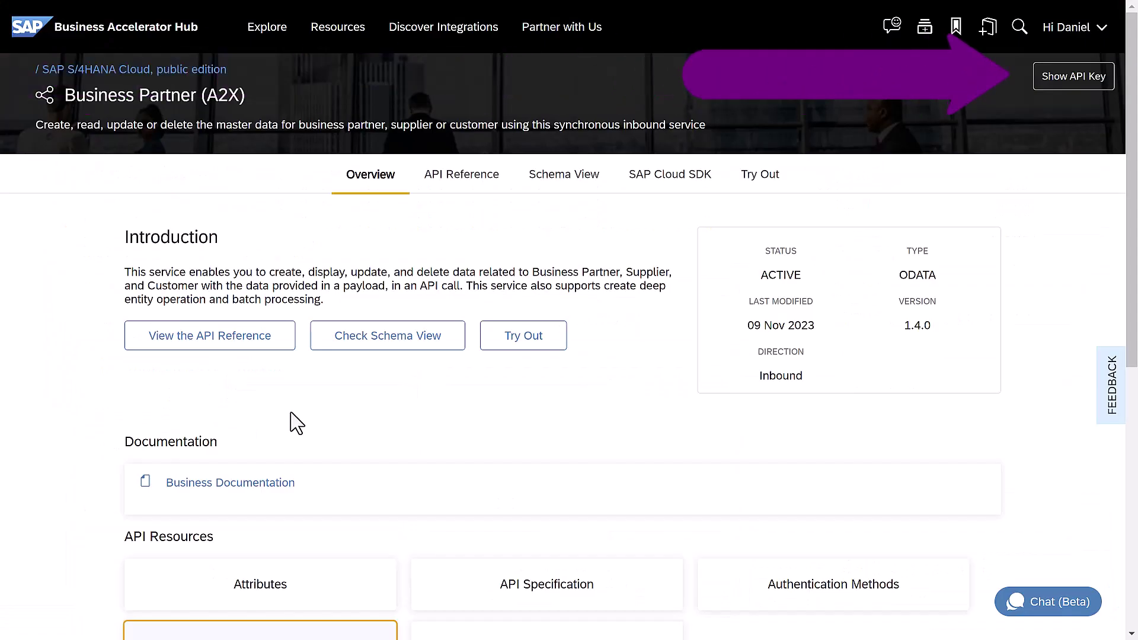
left_click(1066, 77)
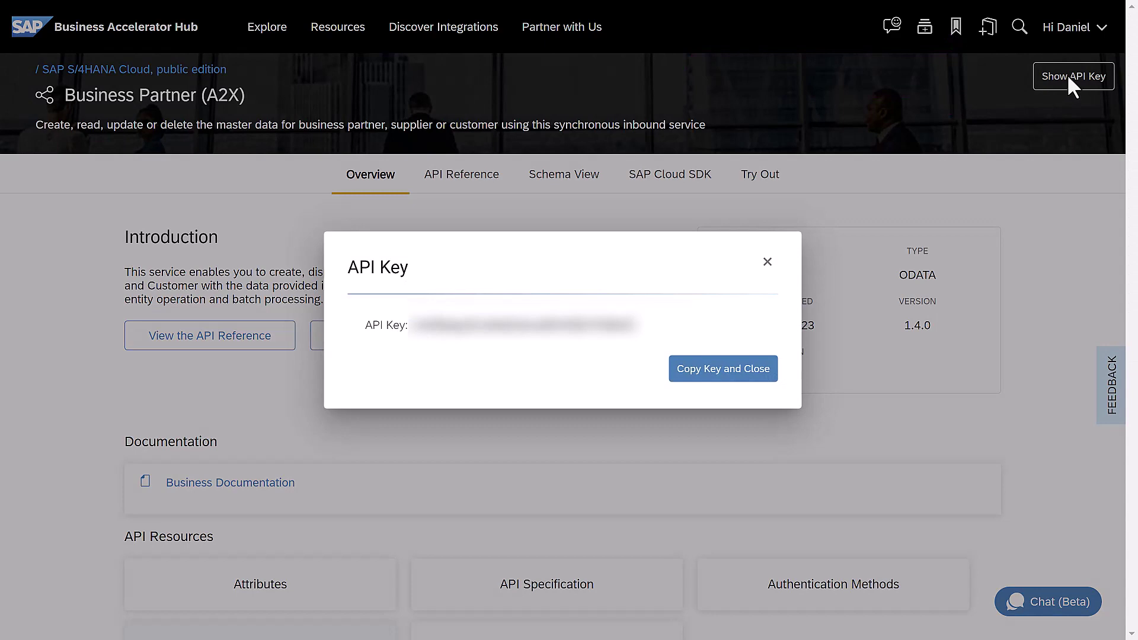
left_click(723, 369)
left_click(458, 181)
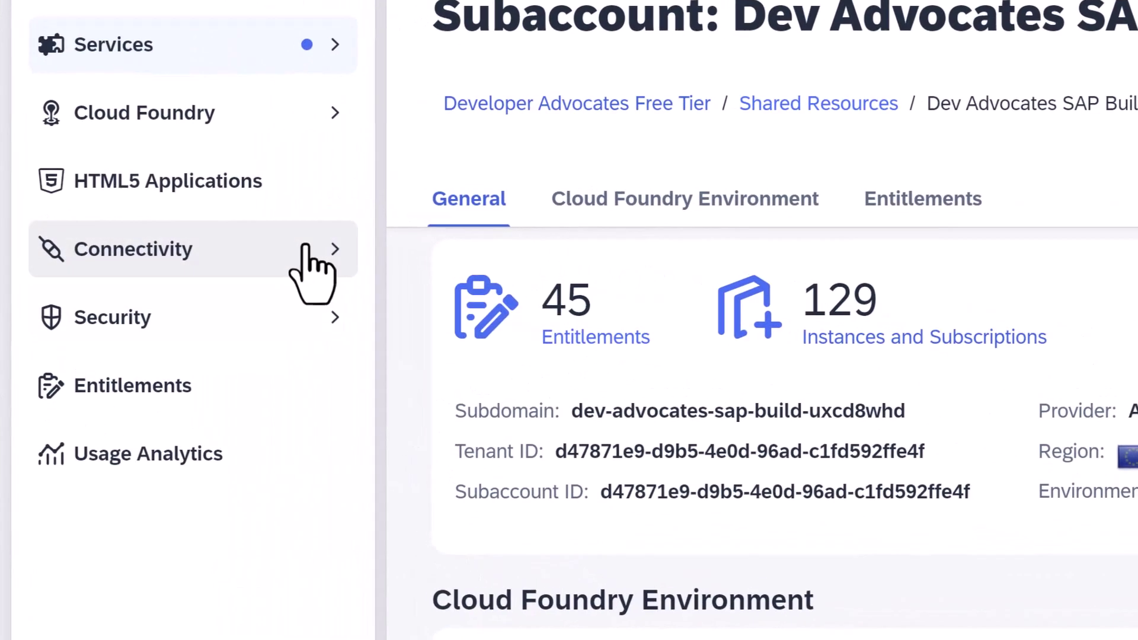
Create a destination named DemoAPI-BP with the pasted sandbox Business Partner API URL
left_click(305, 250)
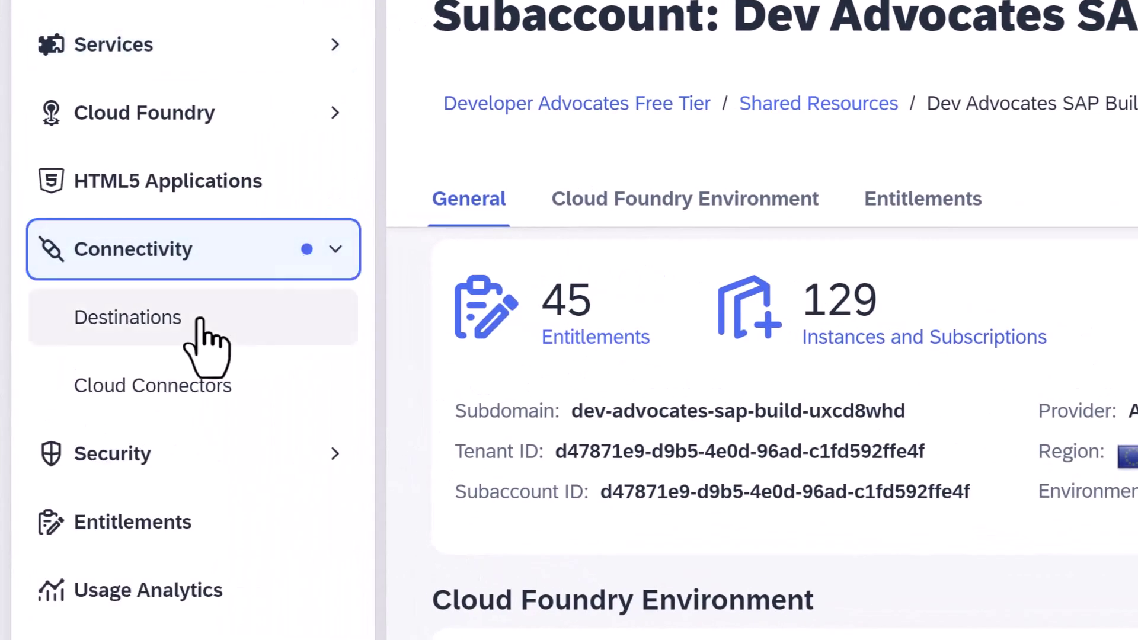
left_click(188, 318)
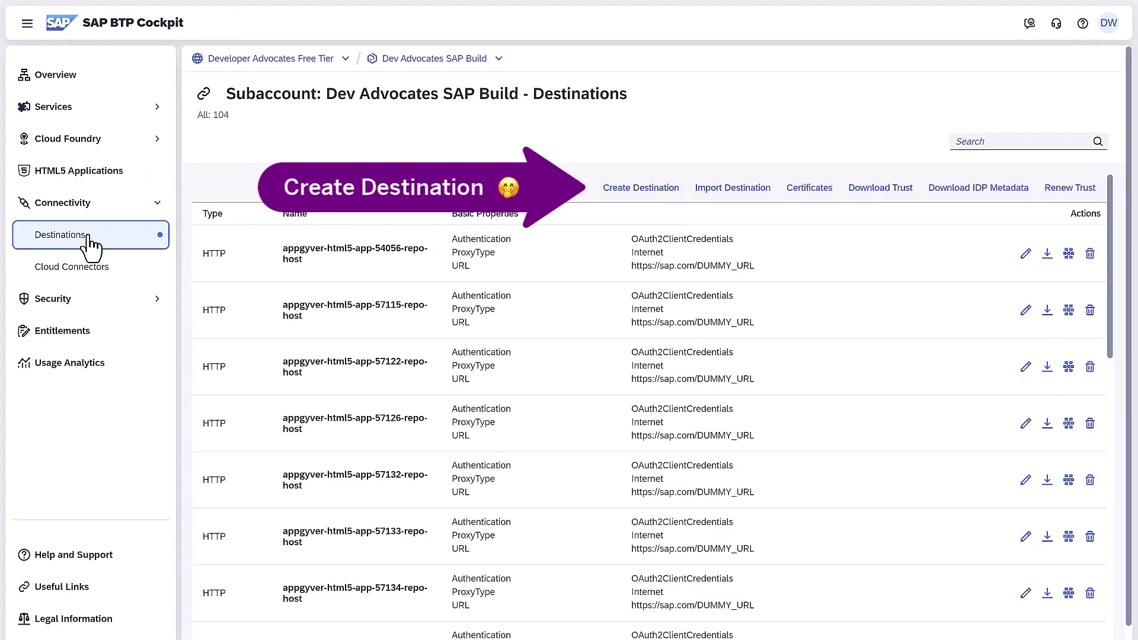
left_click(611, 191)
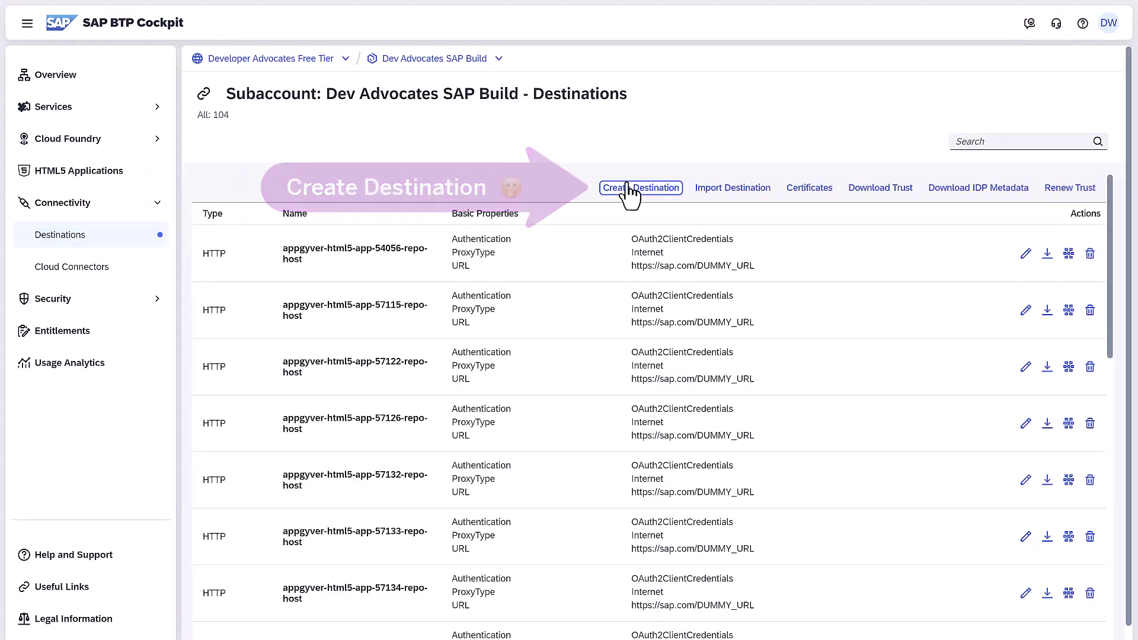
type("DemoAPI-BP")
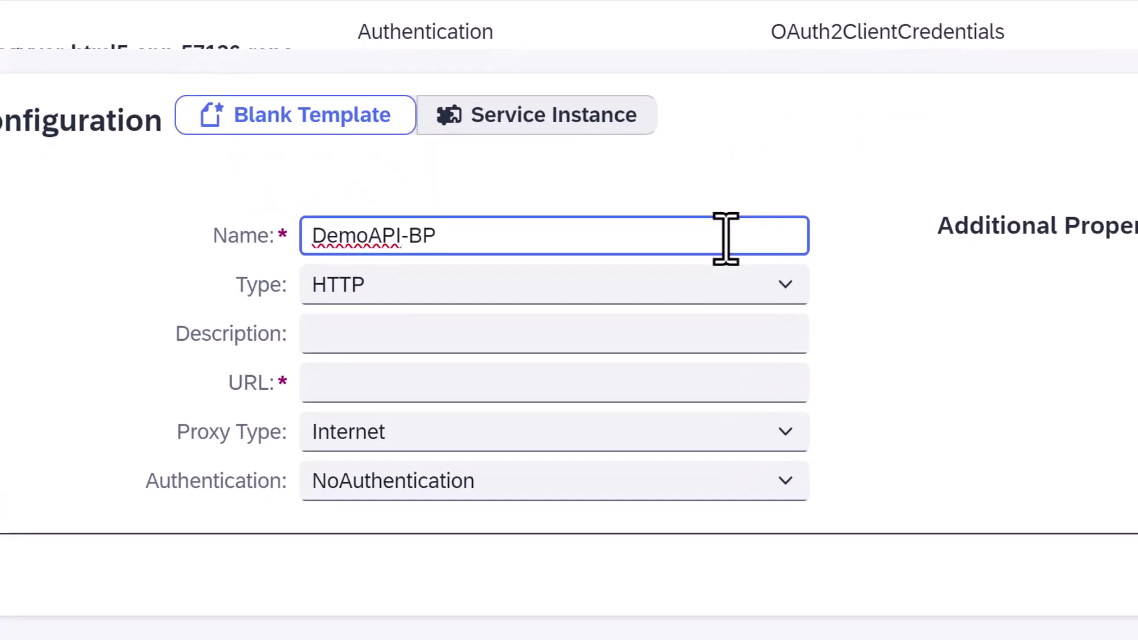
left_click(719, 383)
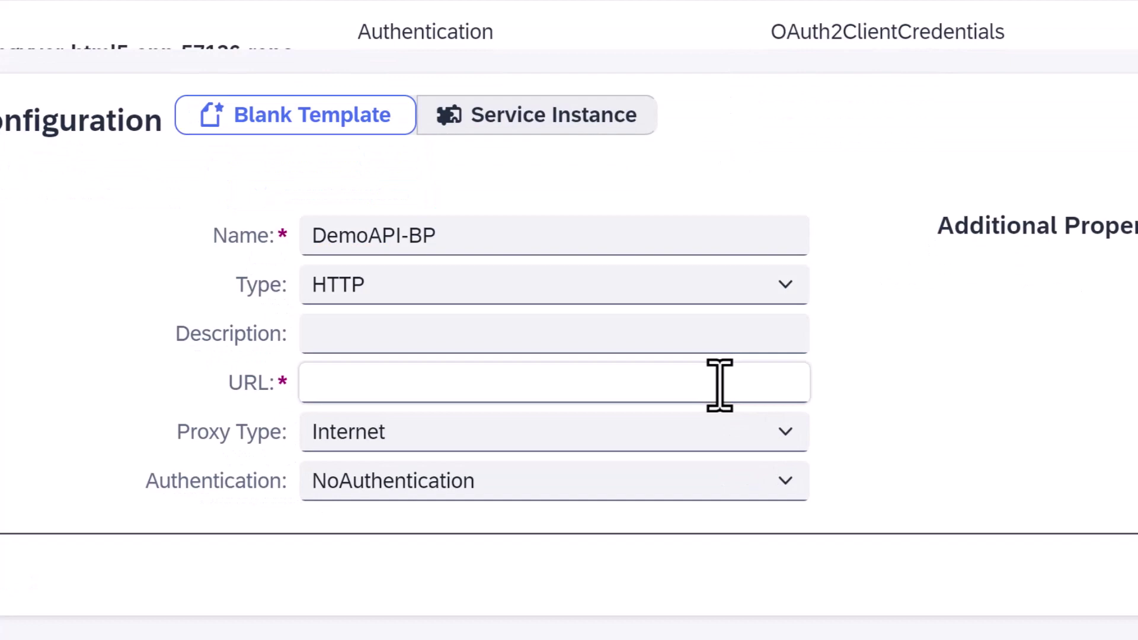
key("ctrl+v")
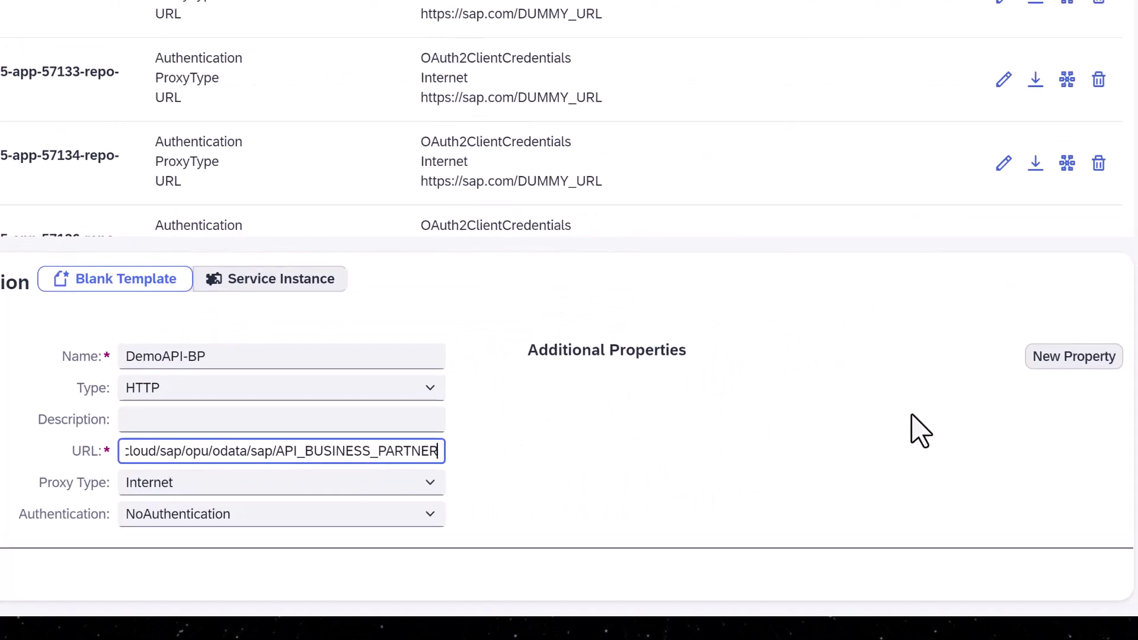
Add the AppgyverEnabled and HTML5.DynamicDestination properties to DemoAPI-BP
left_click(1086, 372)
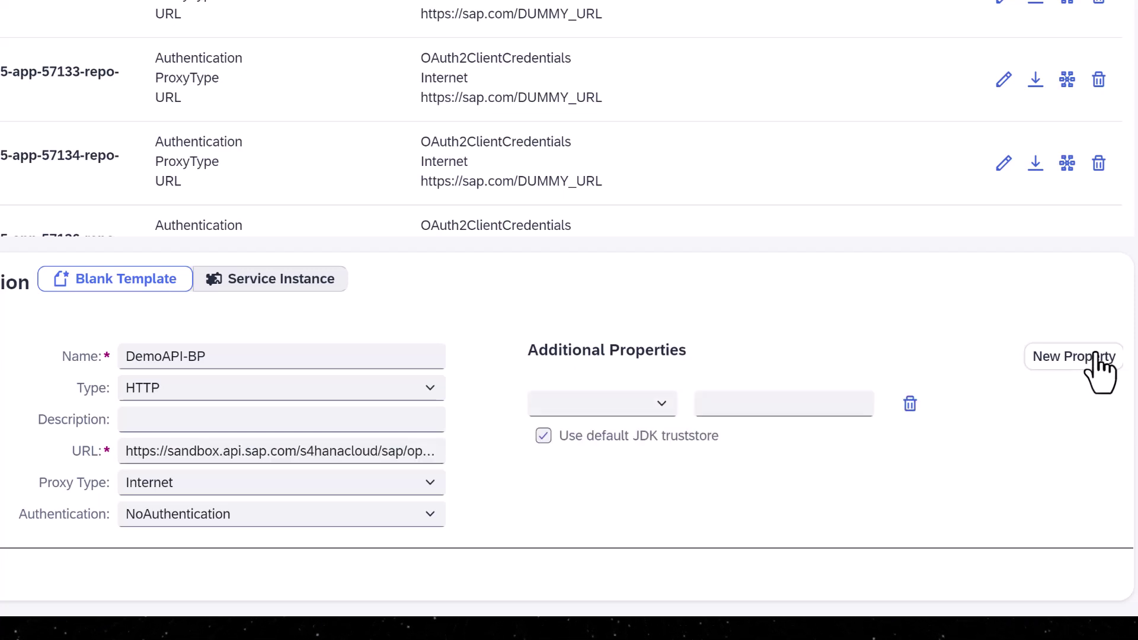
left_click(625, 404)
type("AppgyverEnabled")
left_click(735, 404)
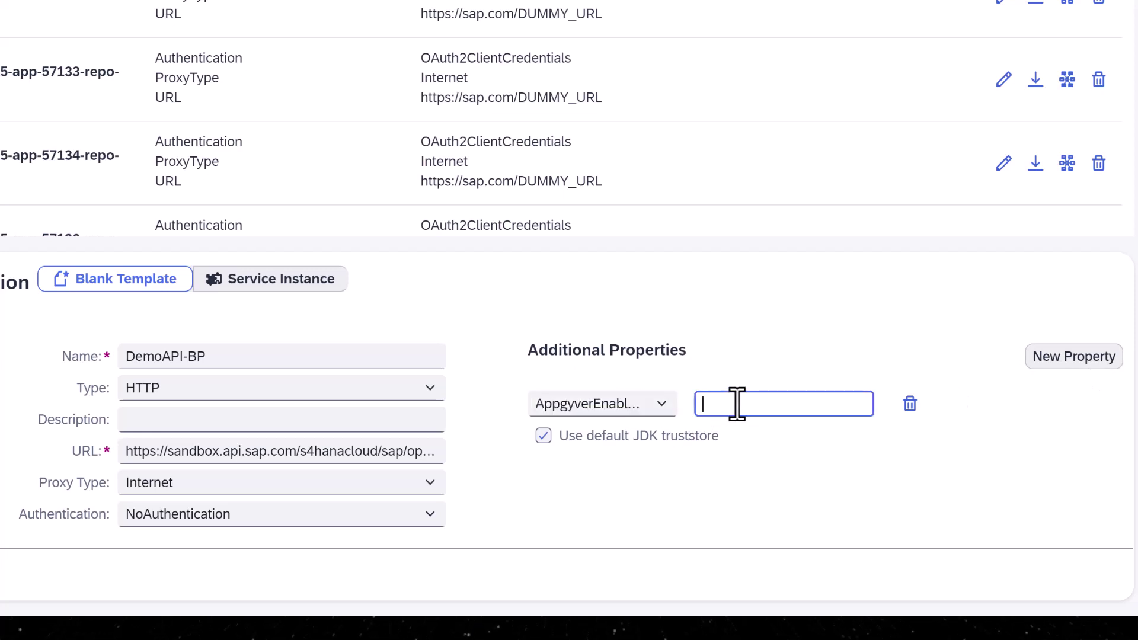
type("true")
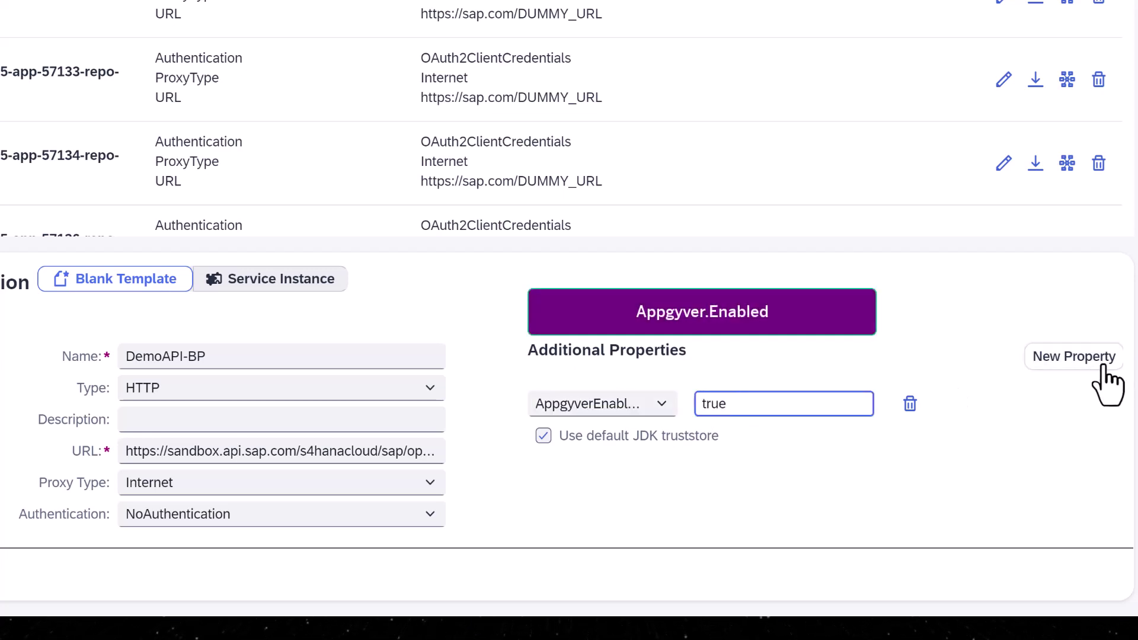
left_click(1096, 374)
left_click(617, 405)
type("HTML5.DynamicDestination")
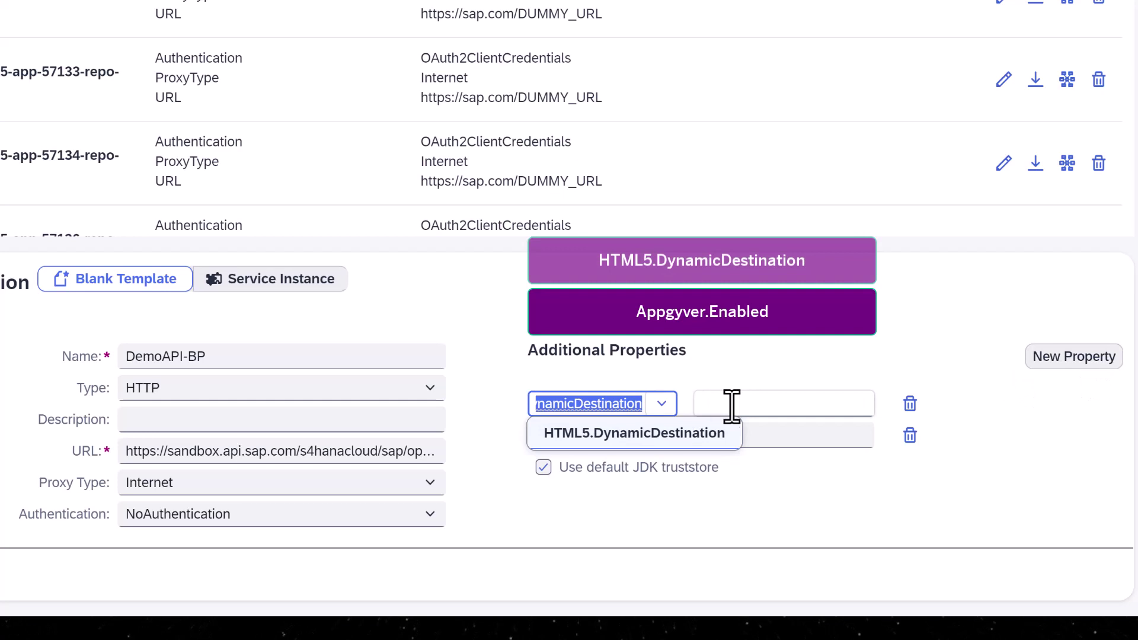
left_click(769, 403)
type("e")
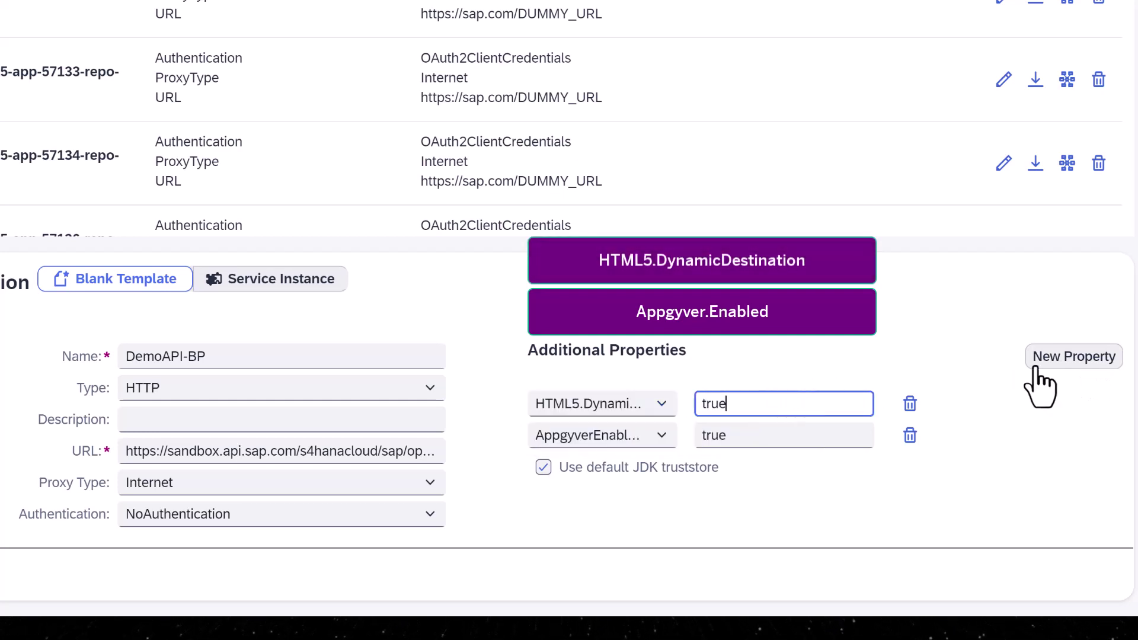
Add WebIDEEnabled, sap.applicationdevelopment.actions.enabled and sap.processautomation.enabled properties set to true
left_click(1062, 364)
left_click(600, 403)
type("WebIDEEnabled")
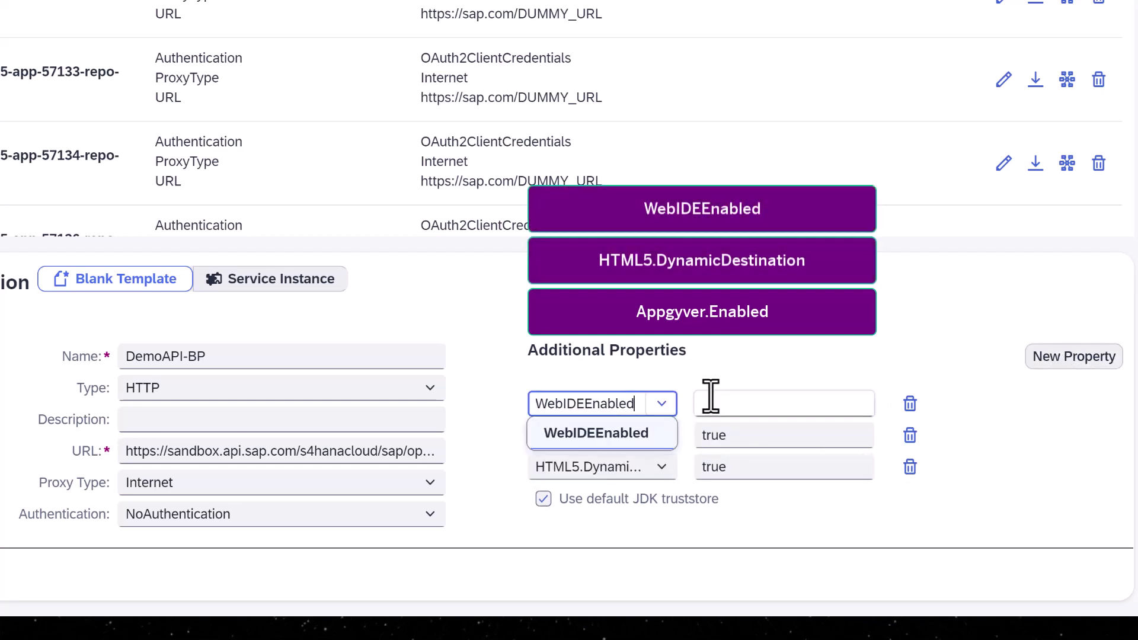
left_click(738, 401)
type("true")
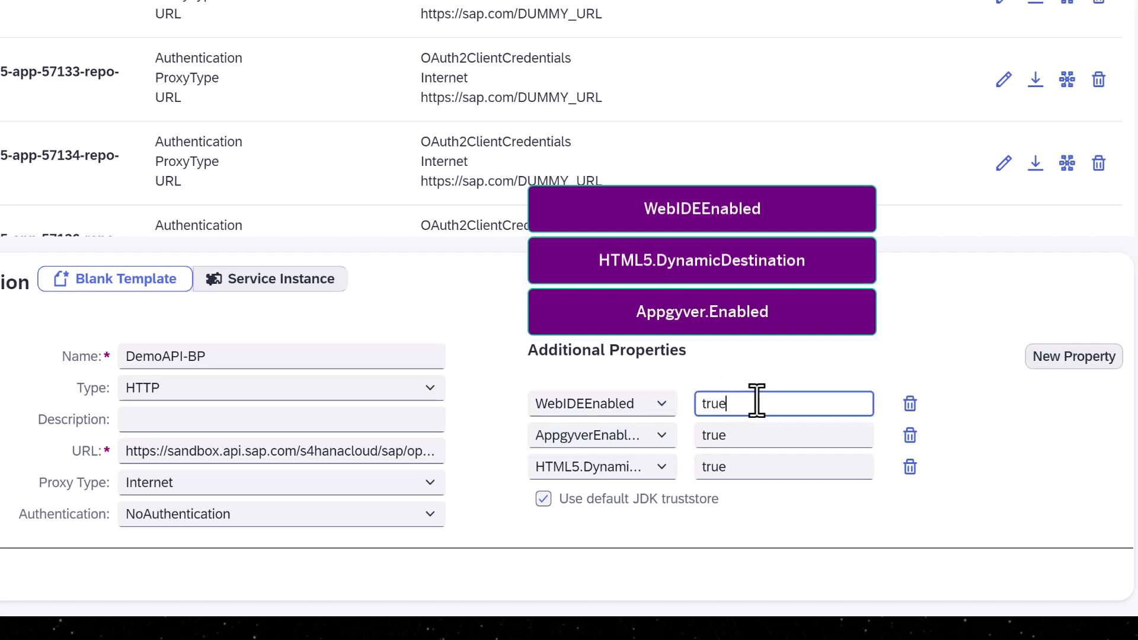
left_click(1072, 361)
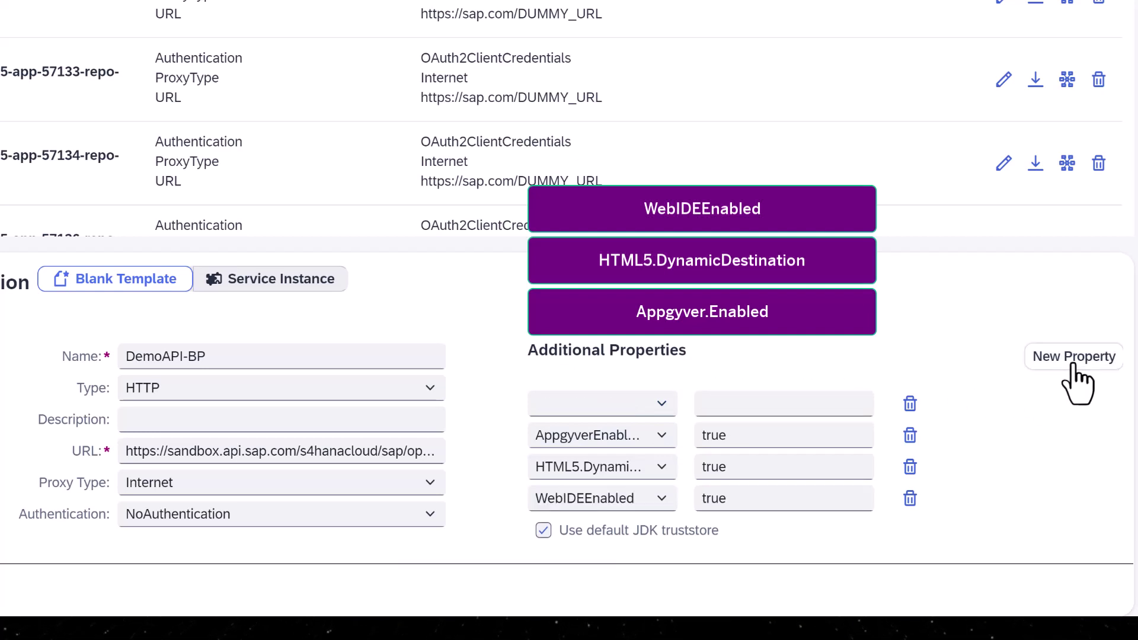
left_click(588, 404)
type("sap.applicationdevelopment.actions.enabled")
left_click(758, 403)
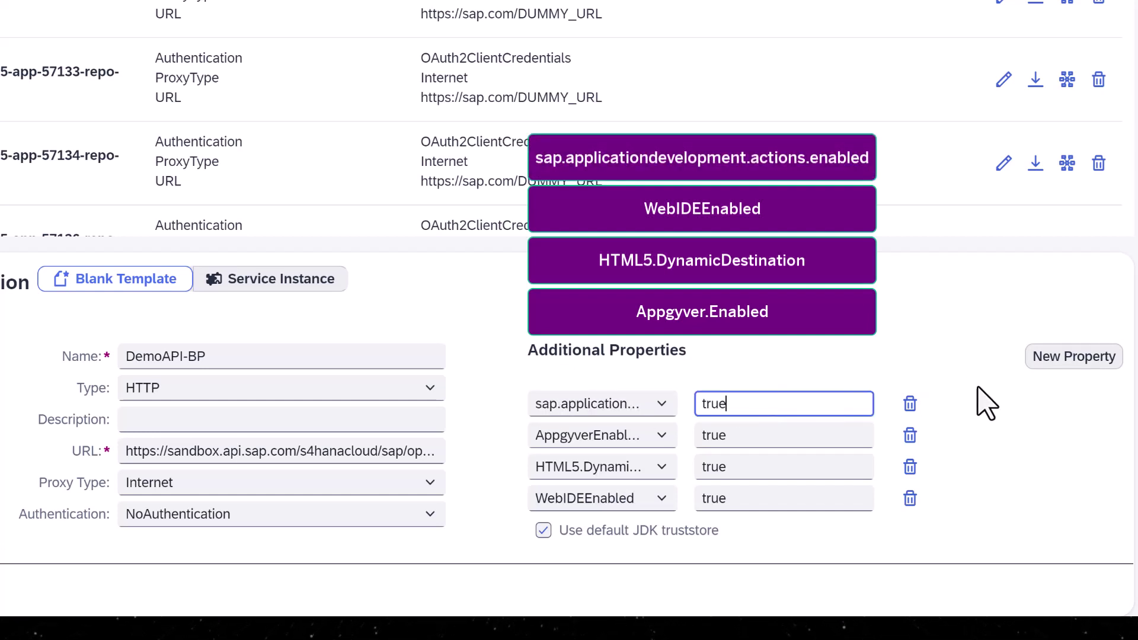
left_click(1061, 362)
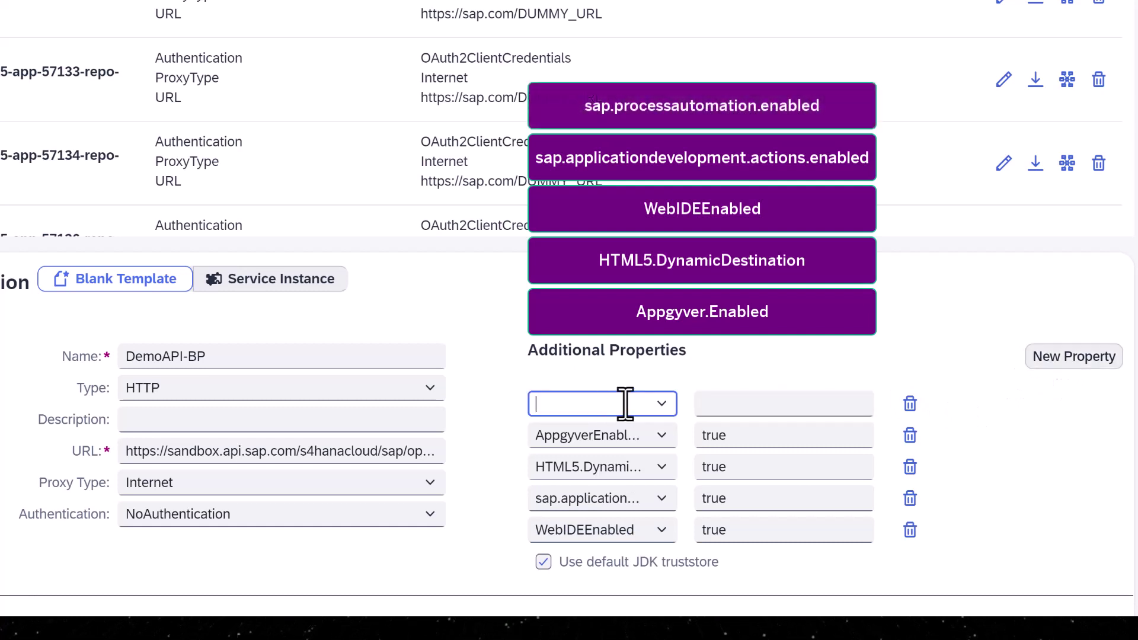
type("sap.processautomation.enabled")
left_click(744, 403)
type("true")
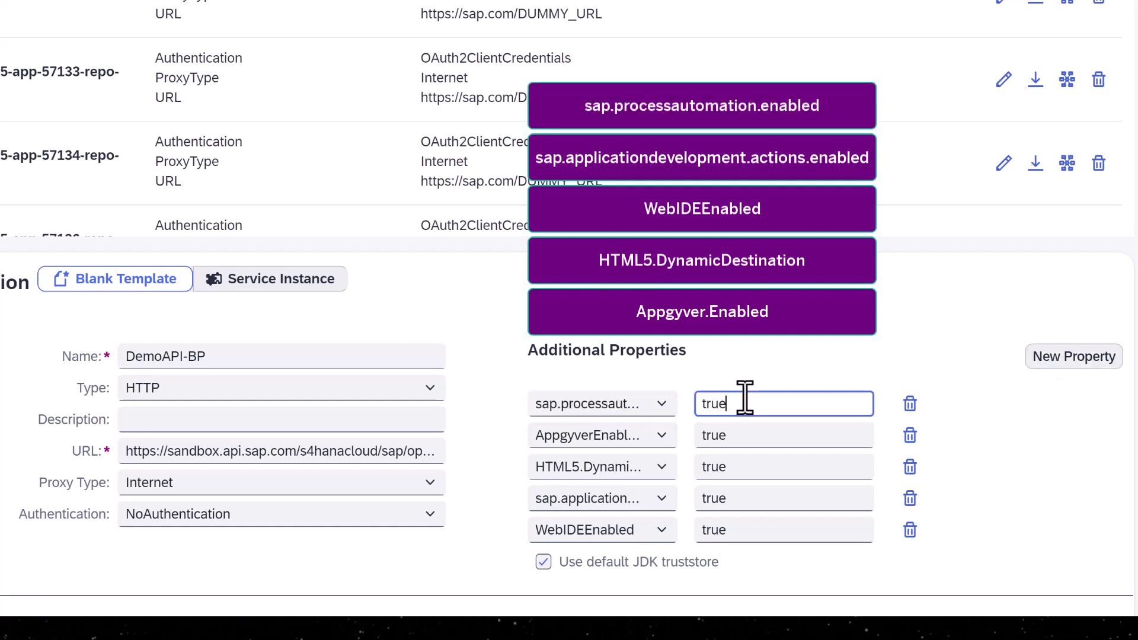
Add a URL.headers.APIKey property holding the copied API key
left_click(1071, 359)
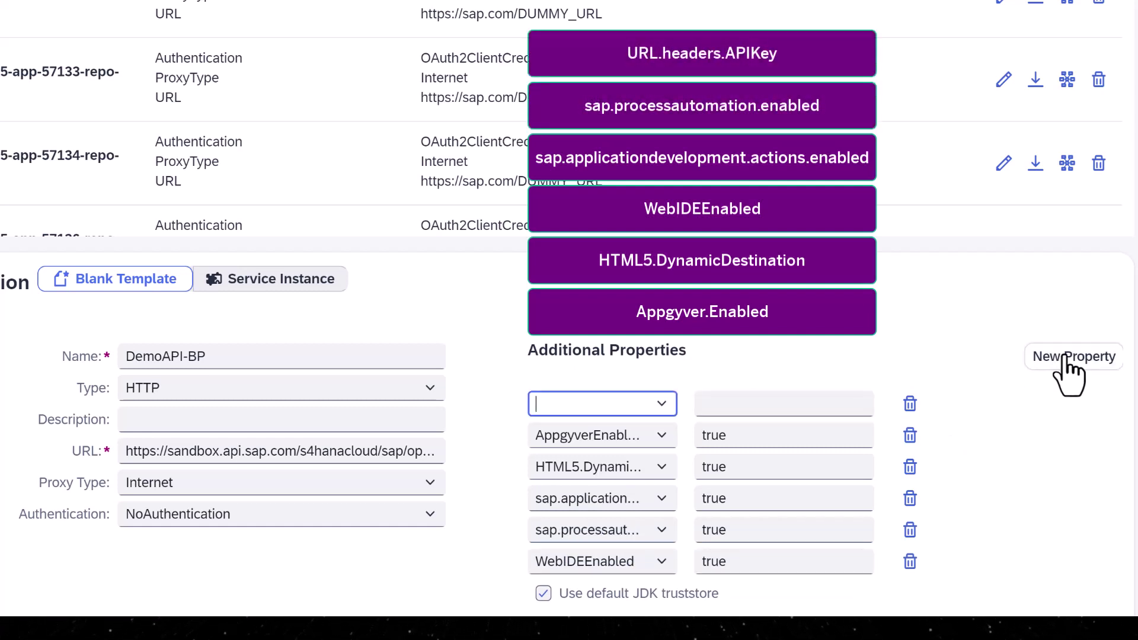
left_click(625, 403)
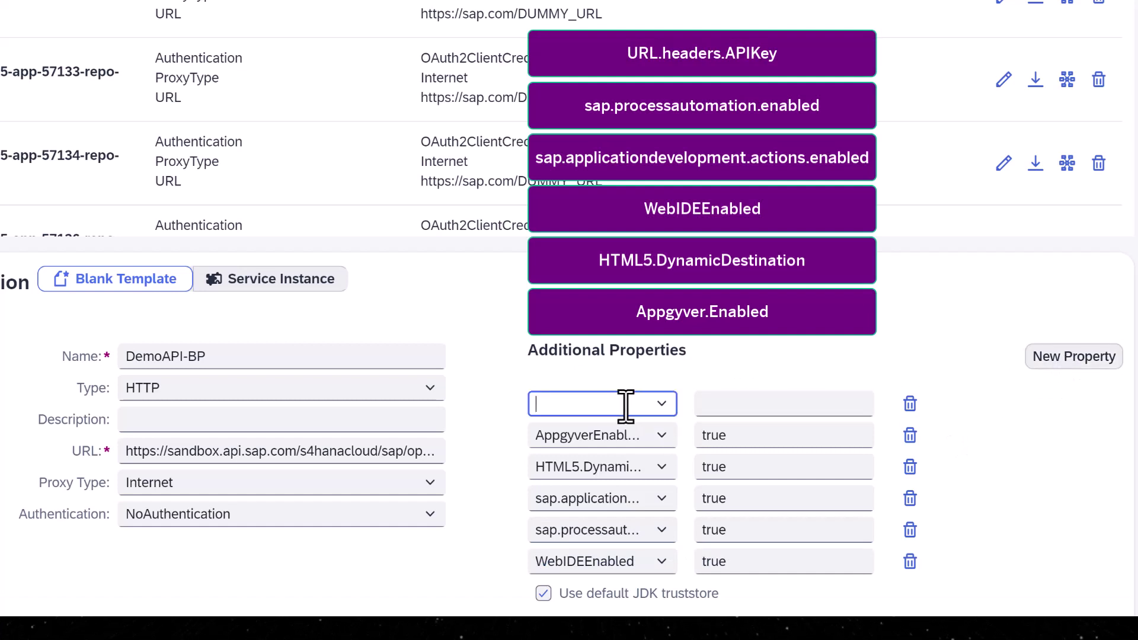
type("URL.headers.APIKey")
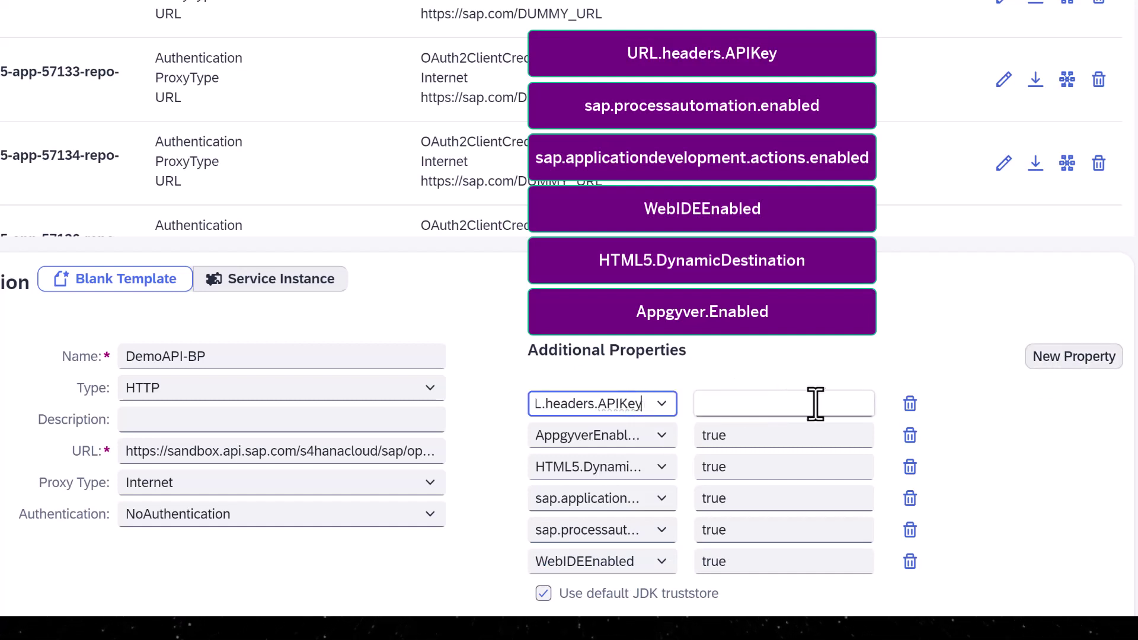
left_click(822, 405)
key("ctrl+v")
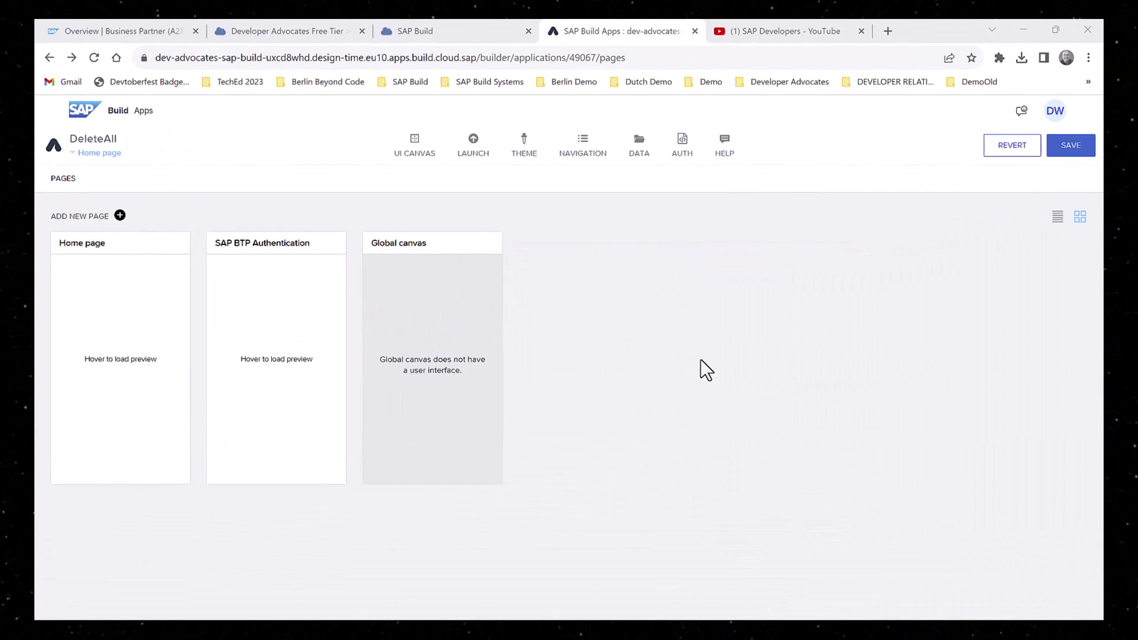
Add DemoAPI-BP as a BTP Destinations integration and browse real A_AddressEmailAddress data
left_click(641, 151)
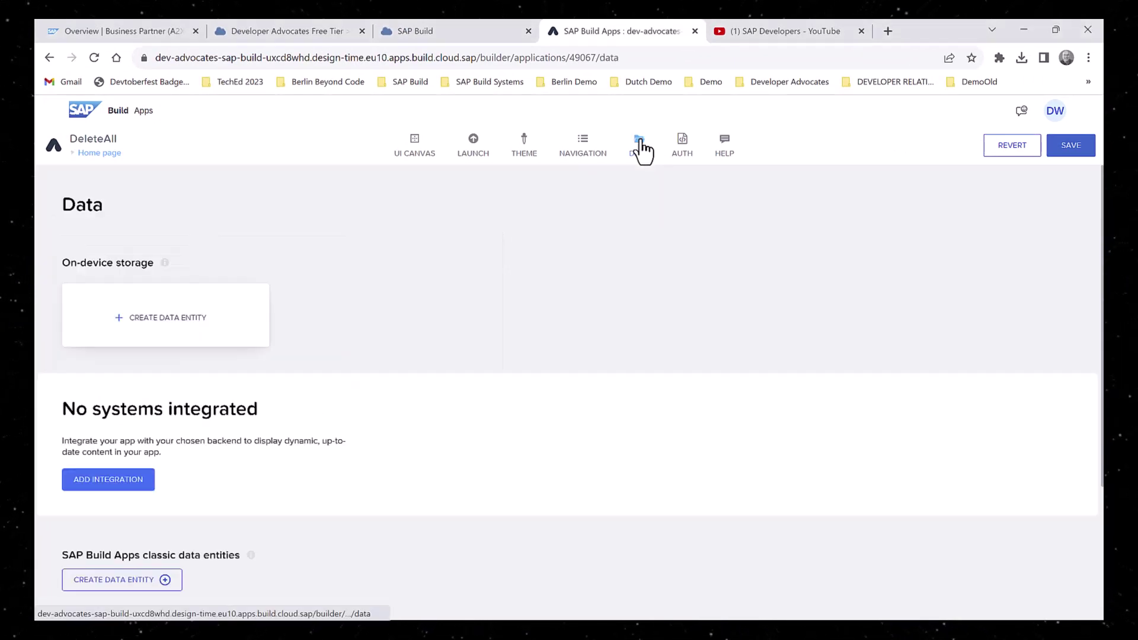
left_click(102, 484)
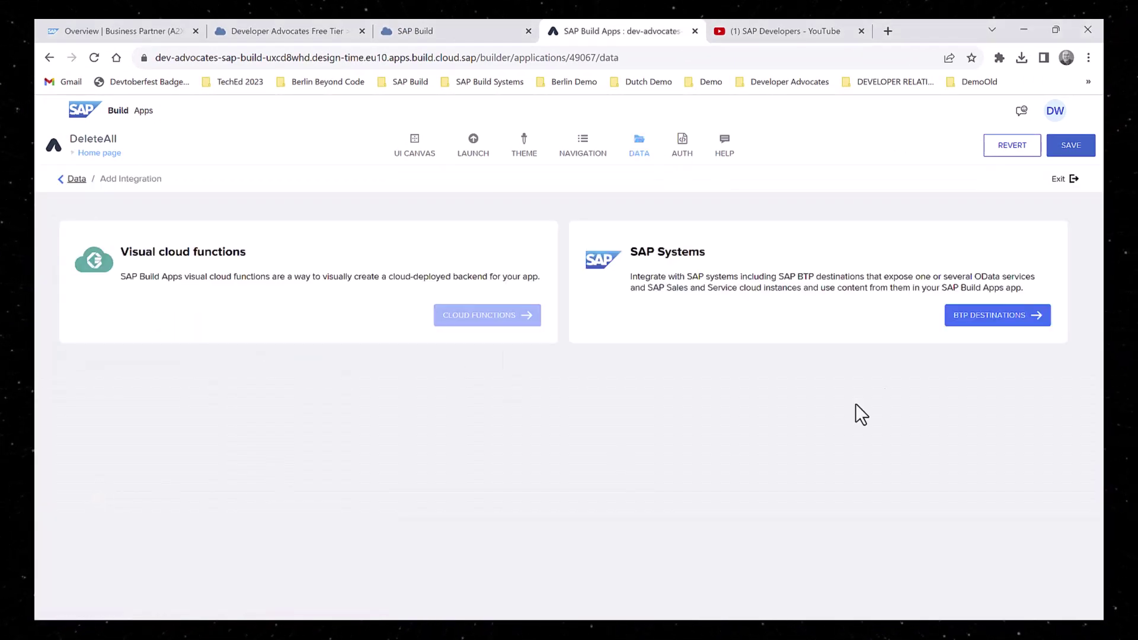
left_click(987, 316)
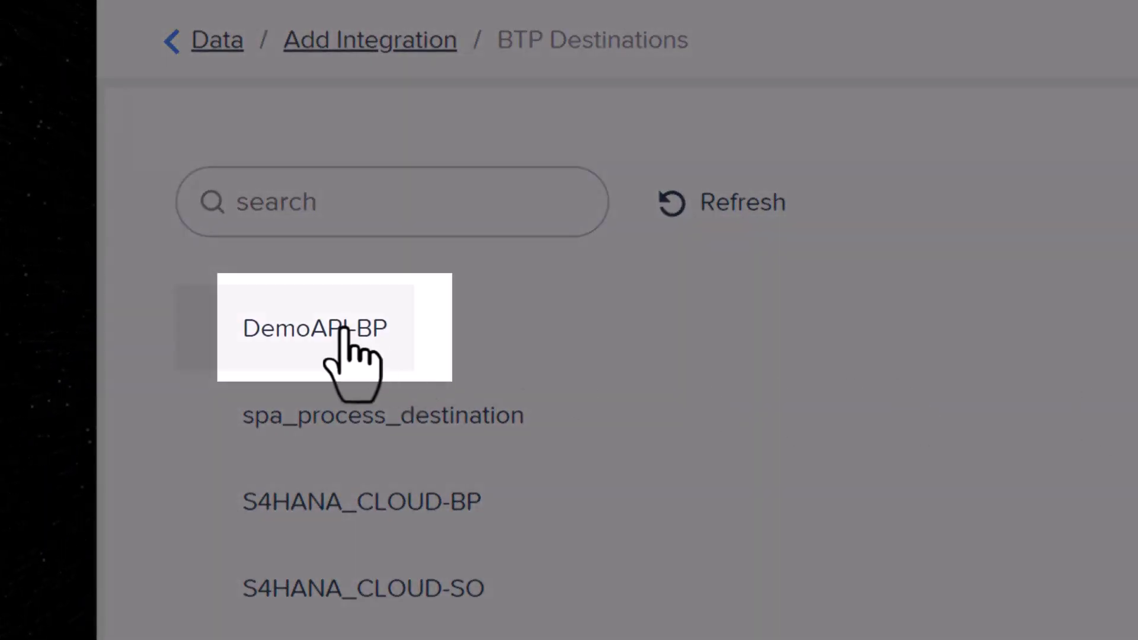
left_click(344, 329)
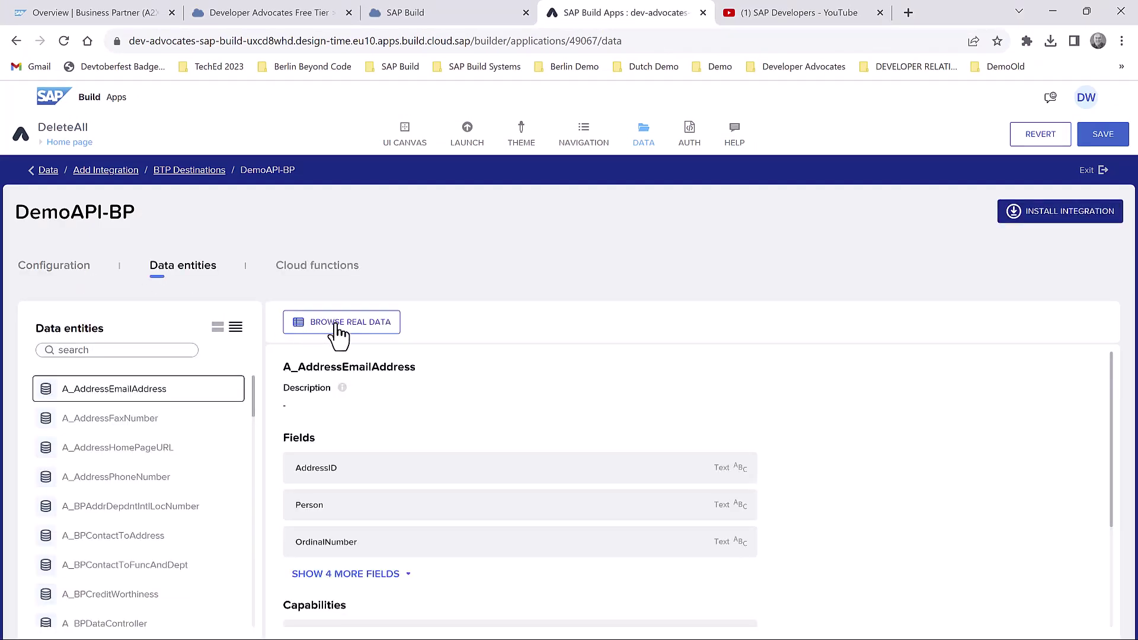
left_click(339, 324)
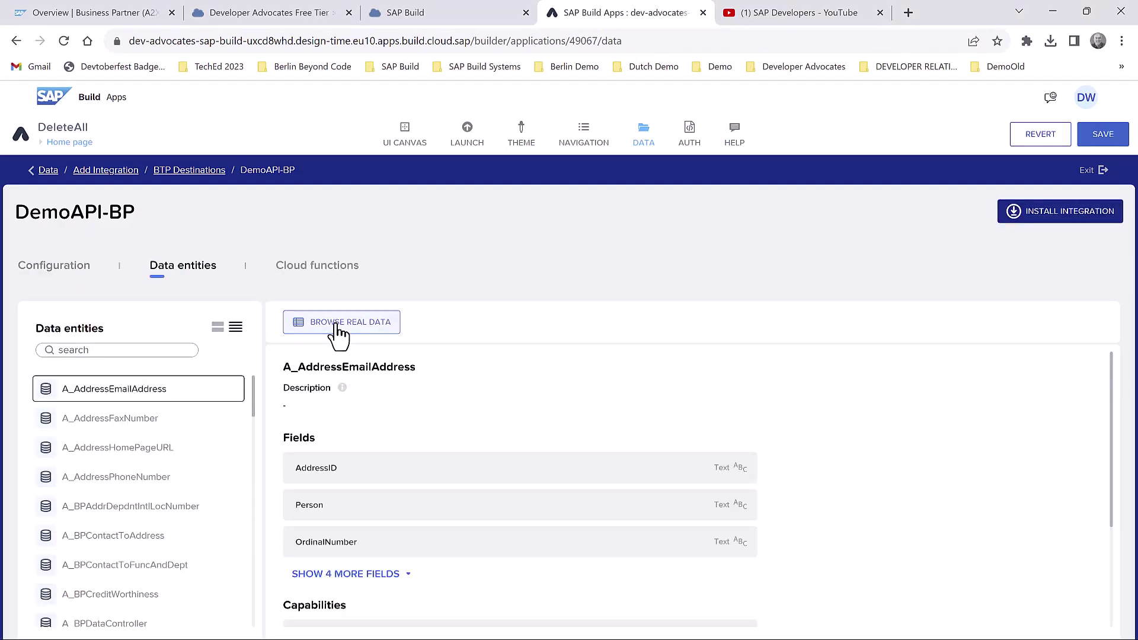